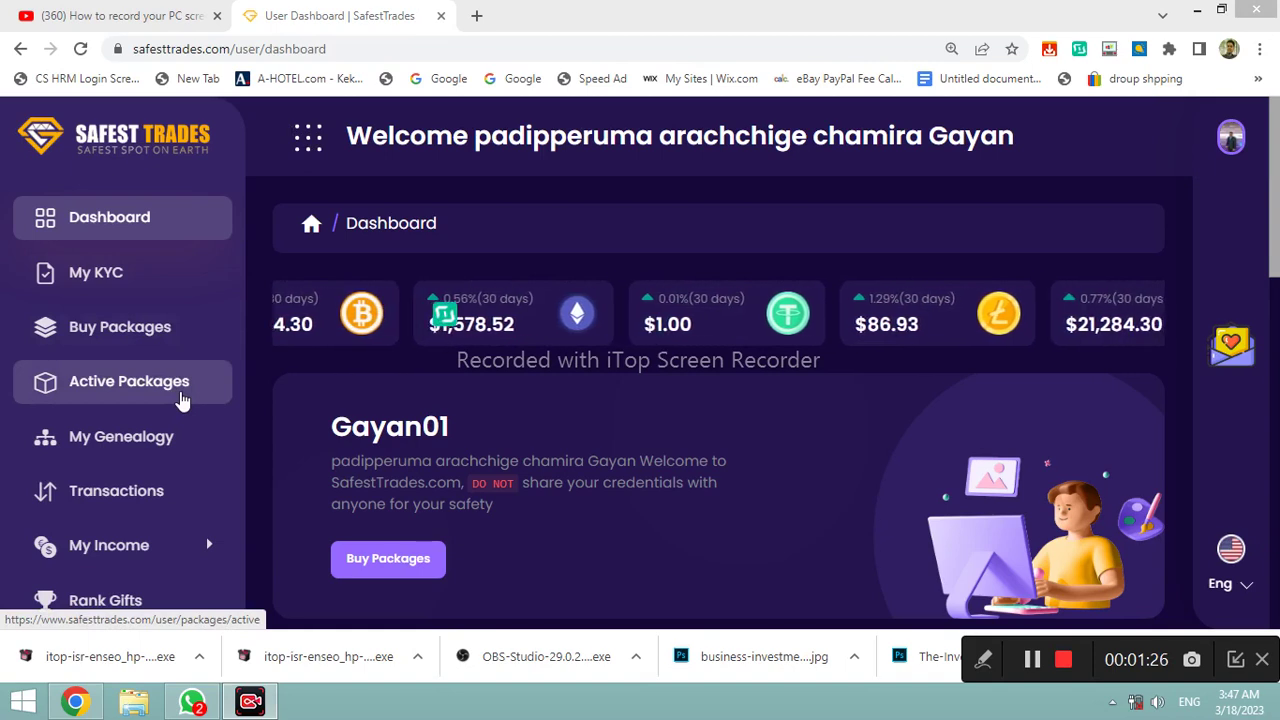
# - Go to My Genealogy and browse the referral link card and member genealogy tree
pyautogui.click(112, 446)
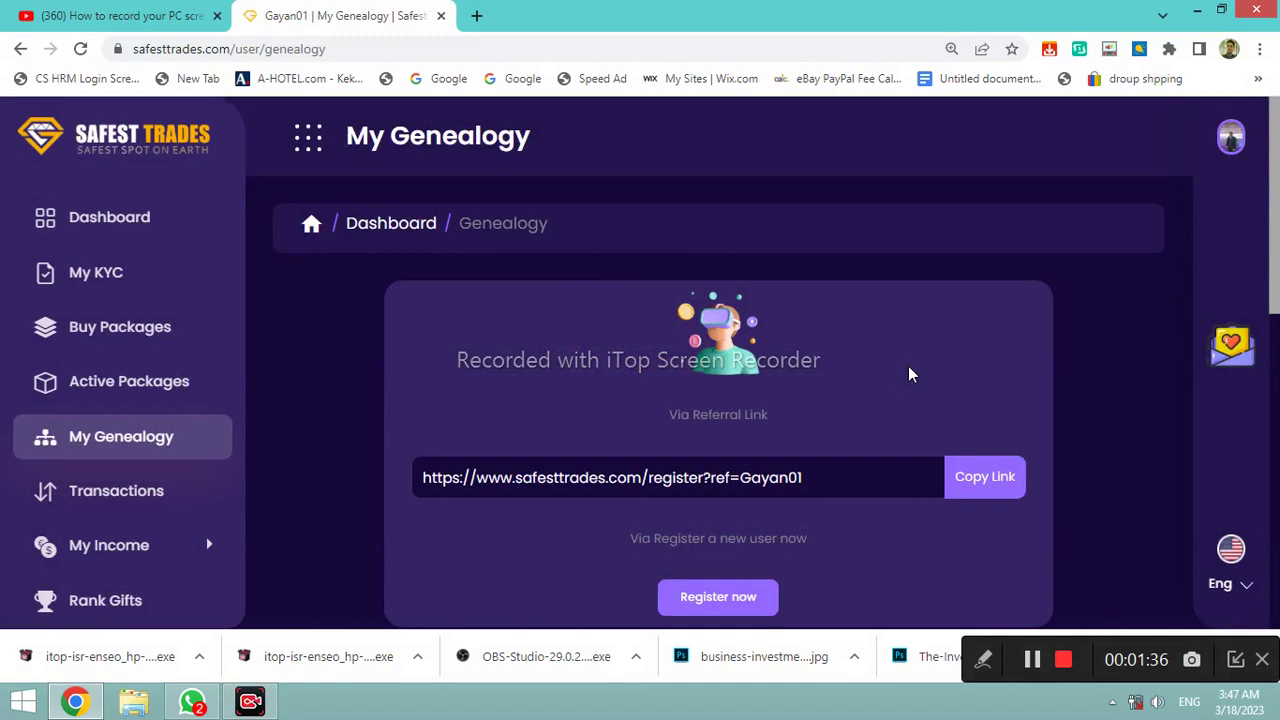
pyautogui.scroll(-1, 908, 366)
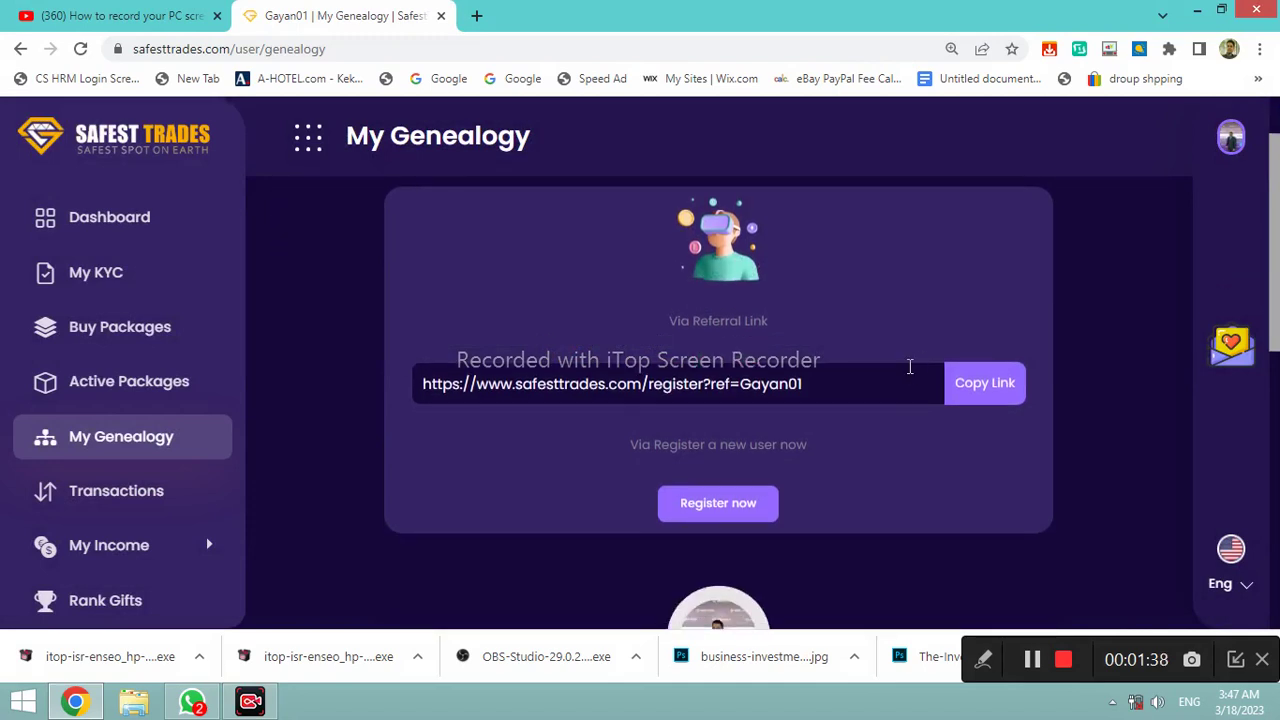
pyautogui.scroll(-3, 908, 366)
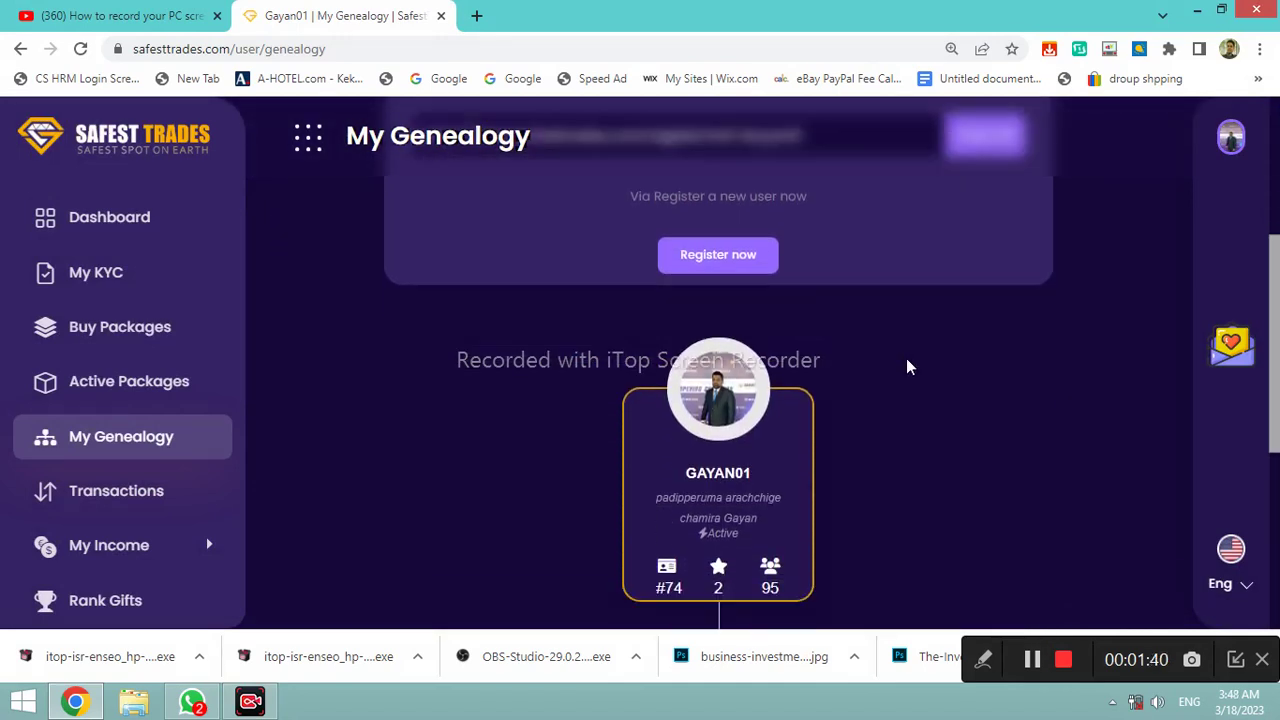
pyautogui.scroll(-3, 906, 358)
pyautogui.scroll(3, 906, 353)
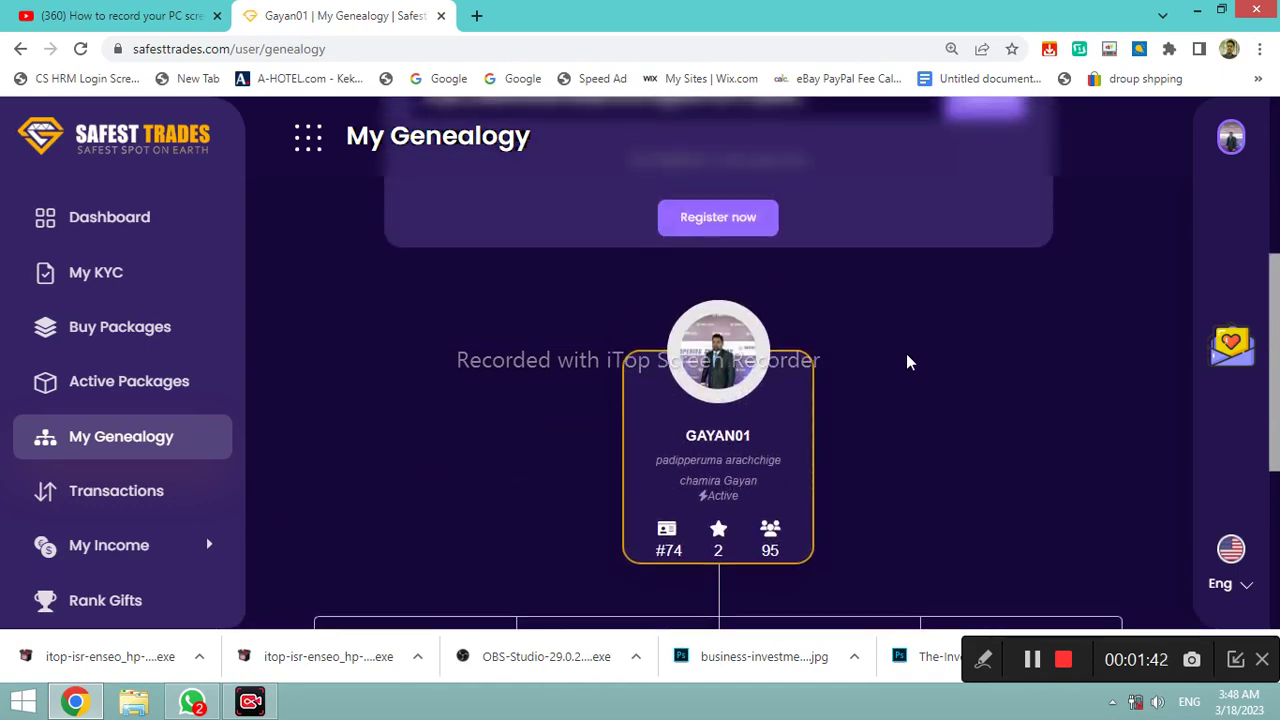
pyautogui.scroll(3, 900, 353)
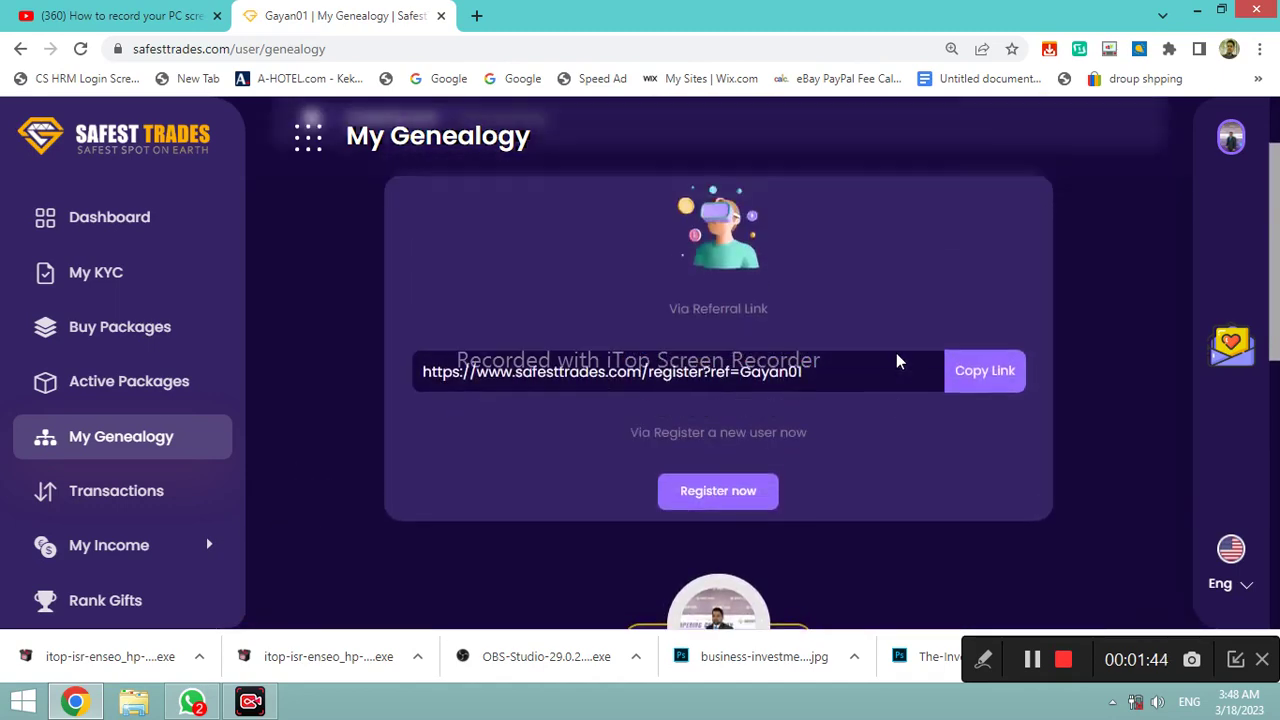
pyautogui.scroll(1, 896, 353)
pyautogui.scroll(-1, 896, 353)
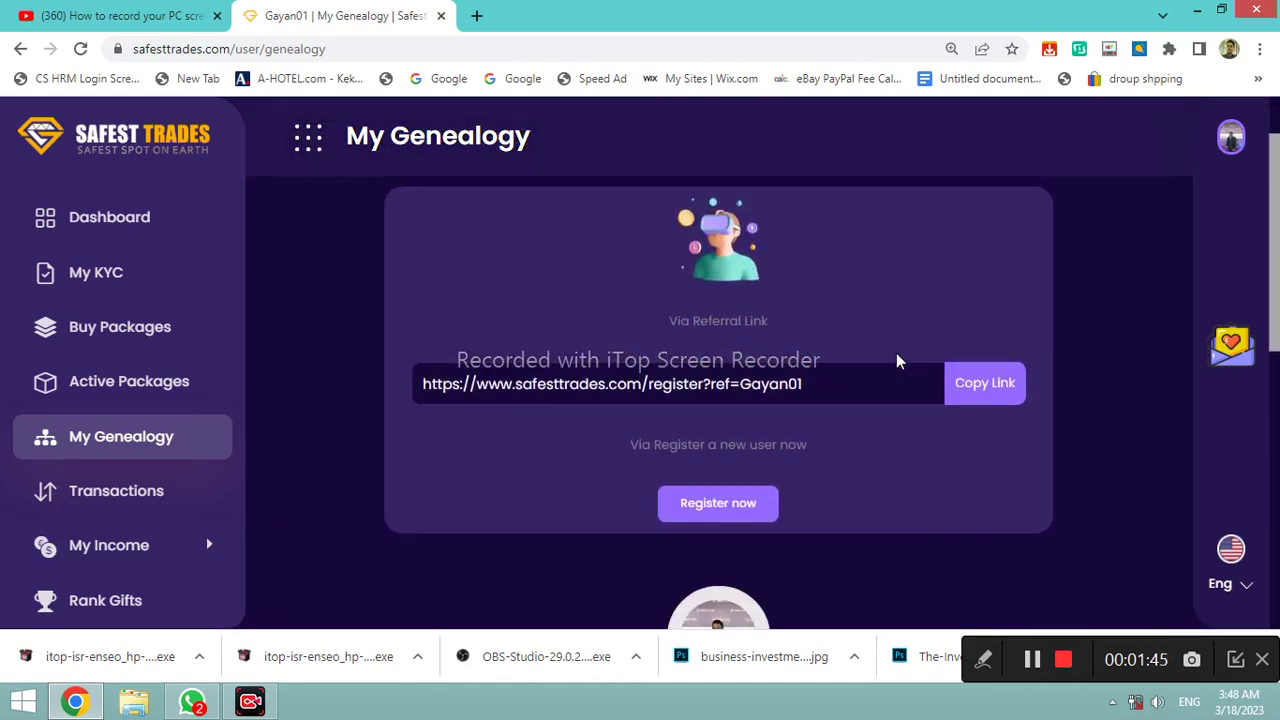
# - Start a new user registration via Register now and choose Sri Lanka as the country
pyautogui.click(716, 506)
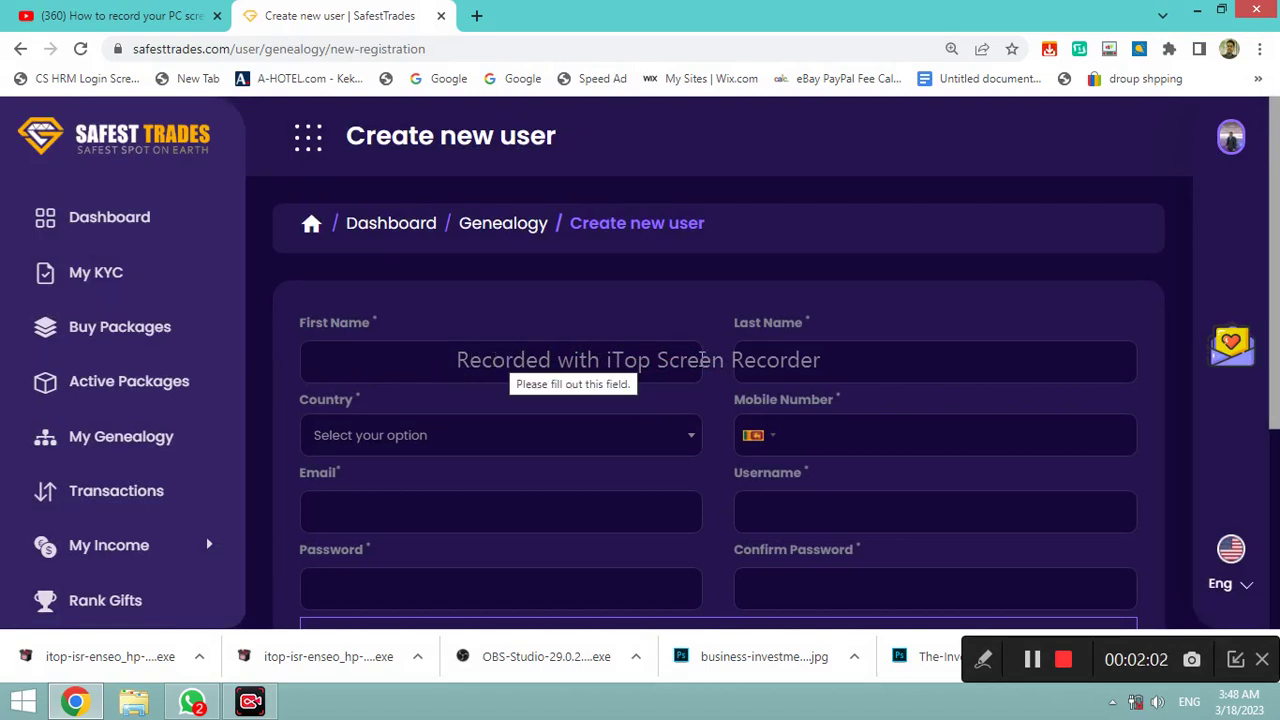
pyautogui.click(423, 438)
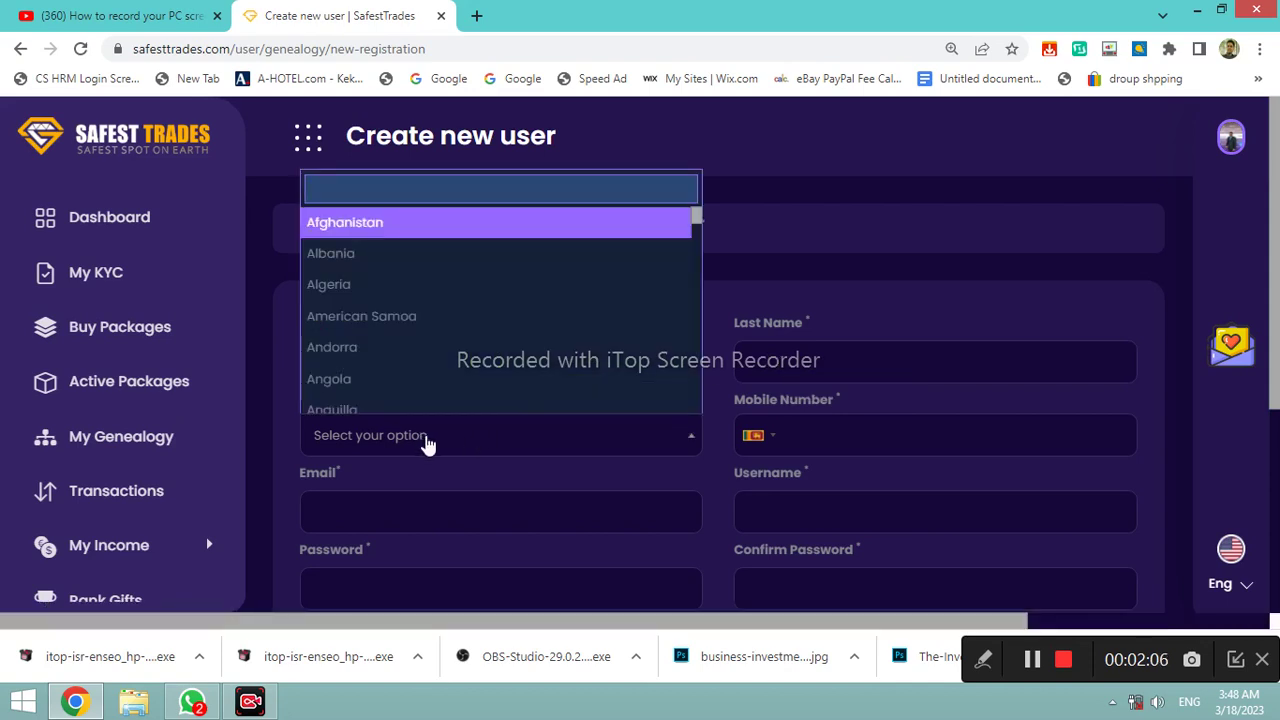
pyautogui.write('sri')
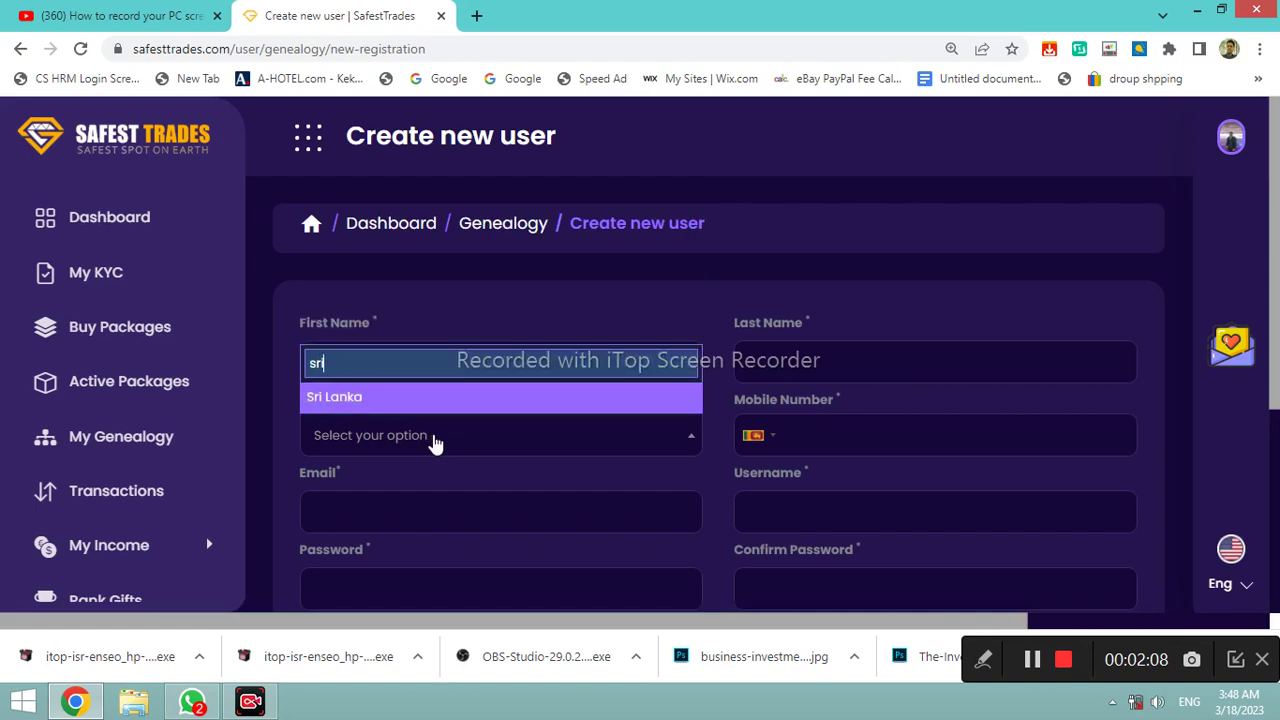
pyautogui.click(372, 399)
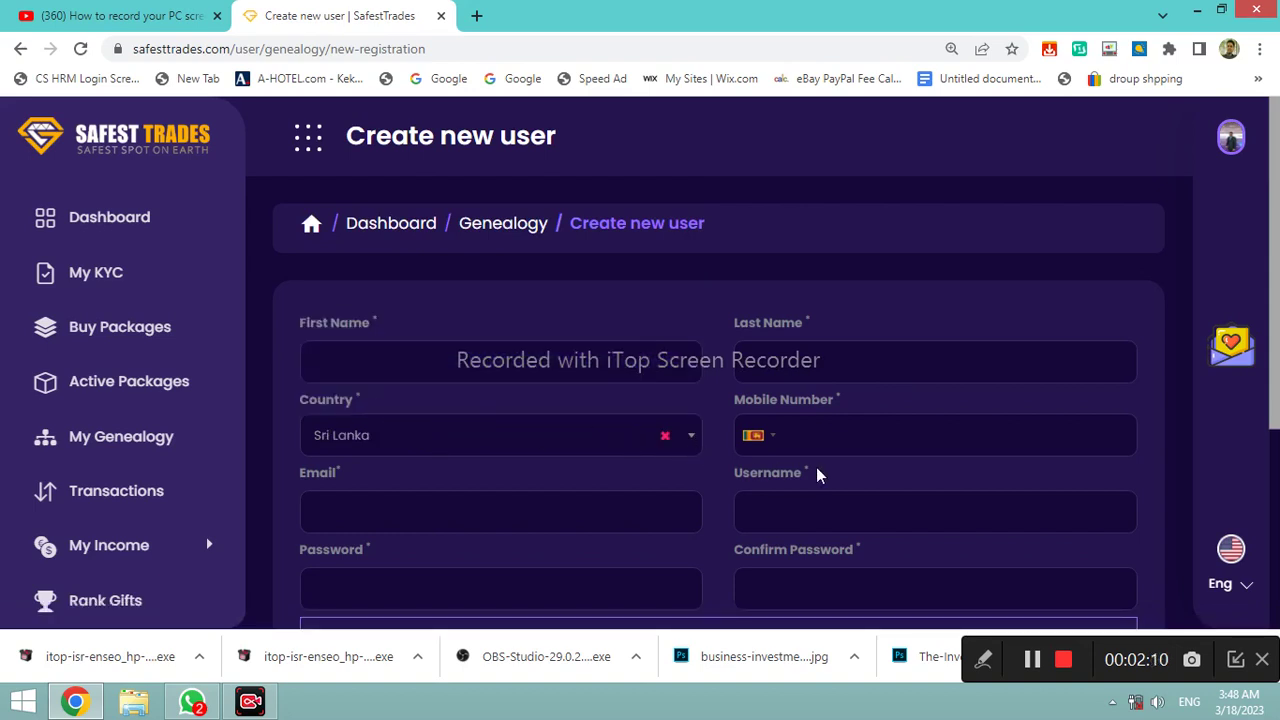
pyautogui.click(800, 437)
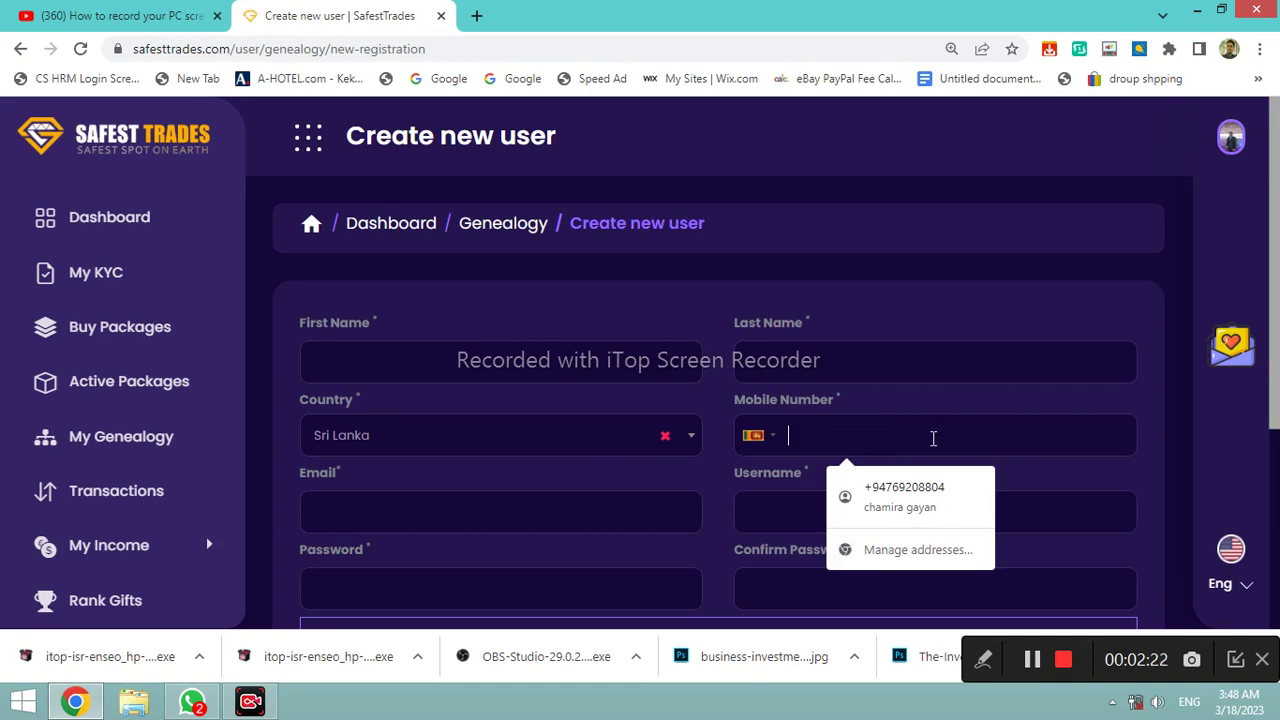
pyautogui.click(480, 510)
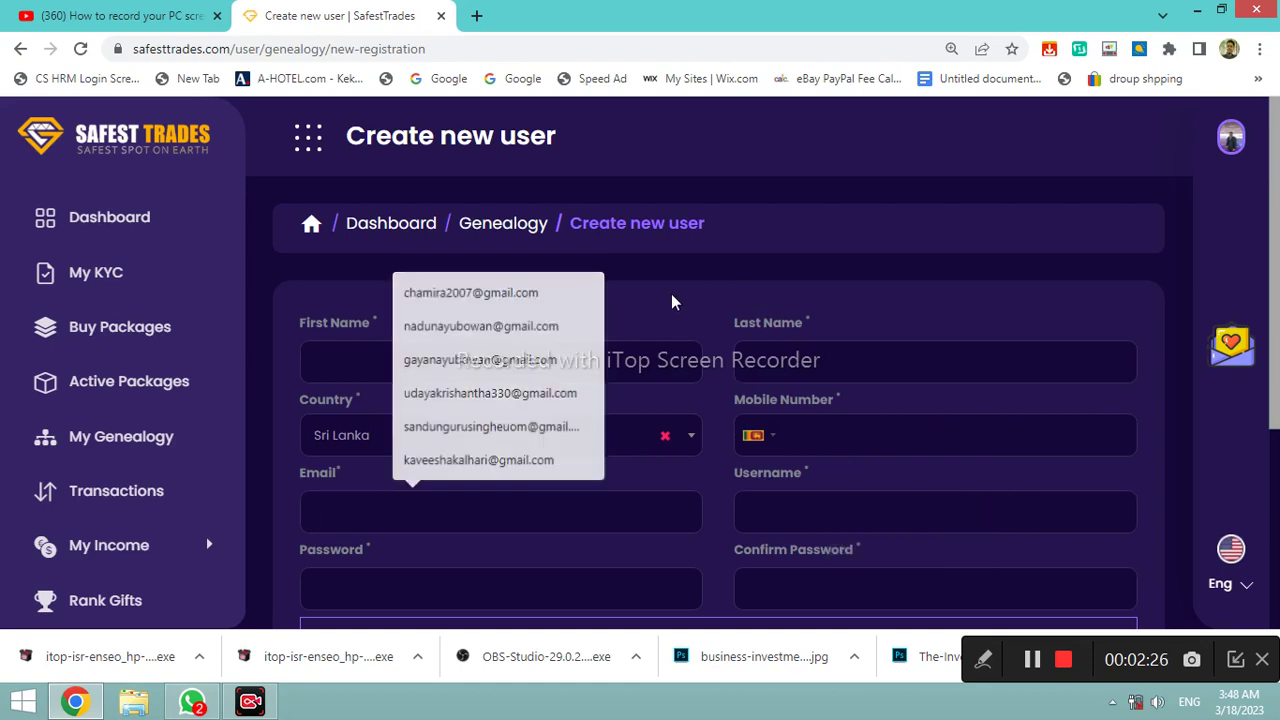
pyautogui.scroll(-1, 466, 506)
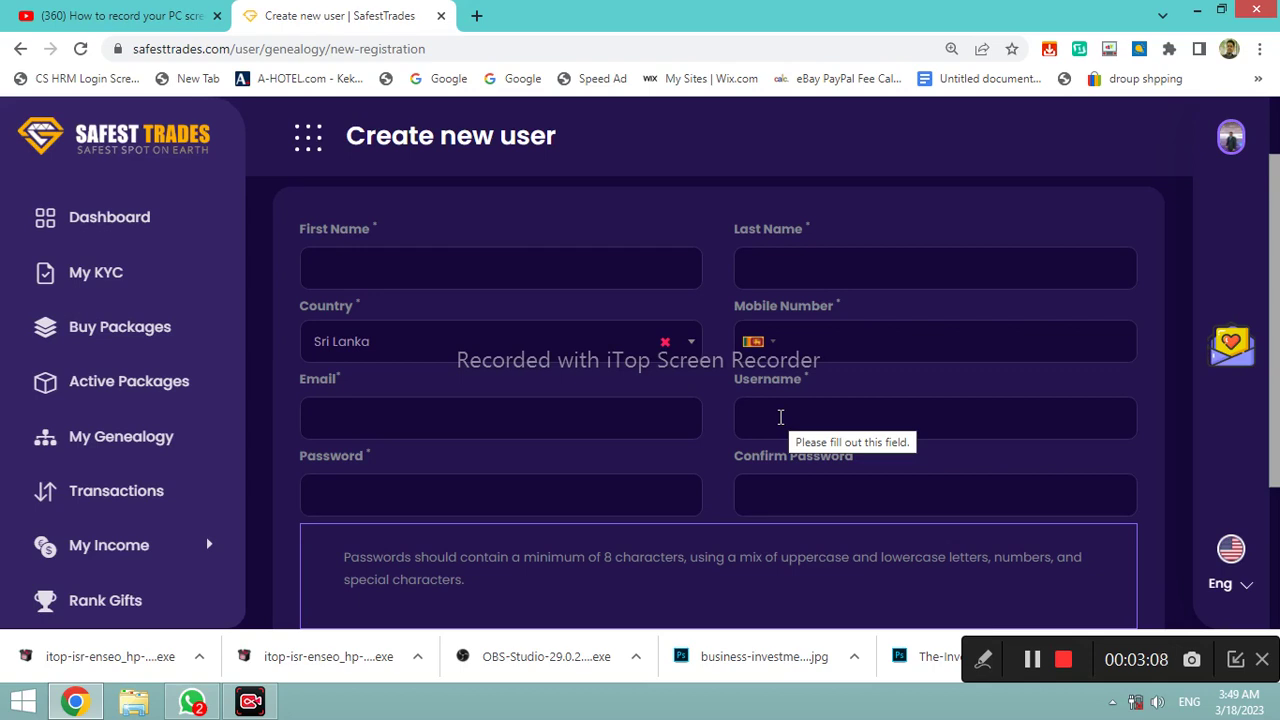
pyautogui.click(780, 417)
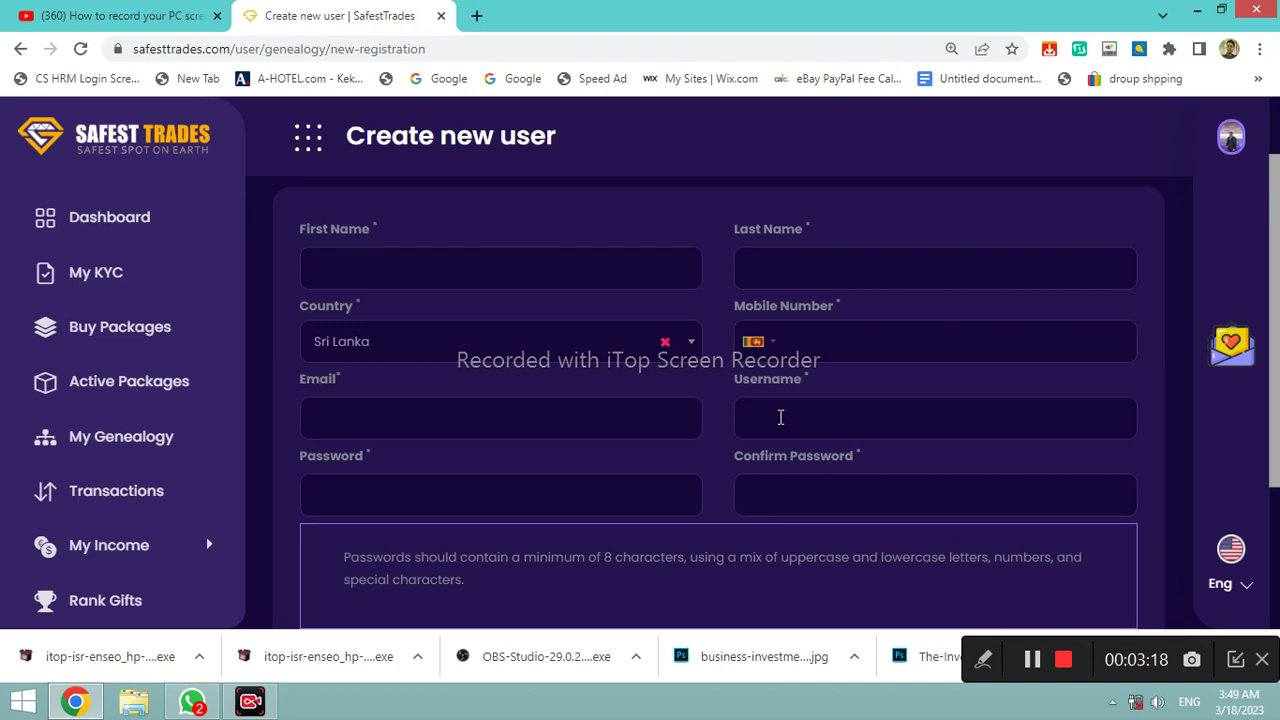
# - Enter a username and move to Password, revealing the 'already taken' error
pyautogui.write('gayan01')
pyautogui.scroll(-1, 848, 401)
pyautogui.scroll(-1, 848, 401)
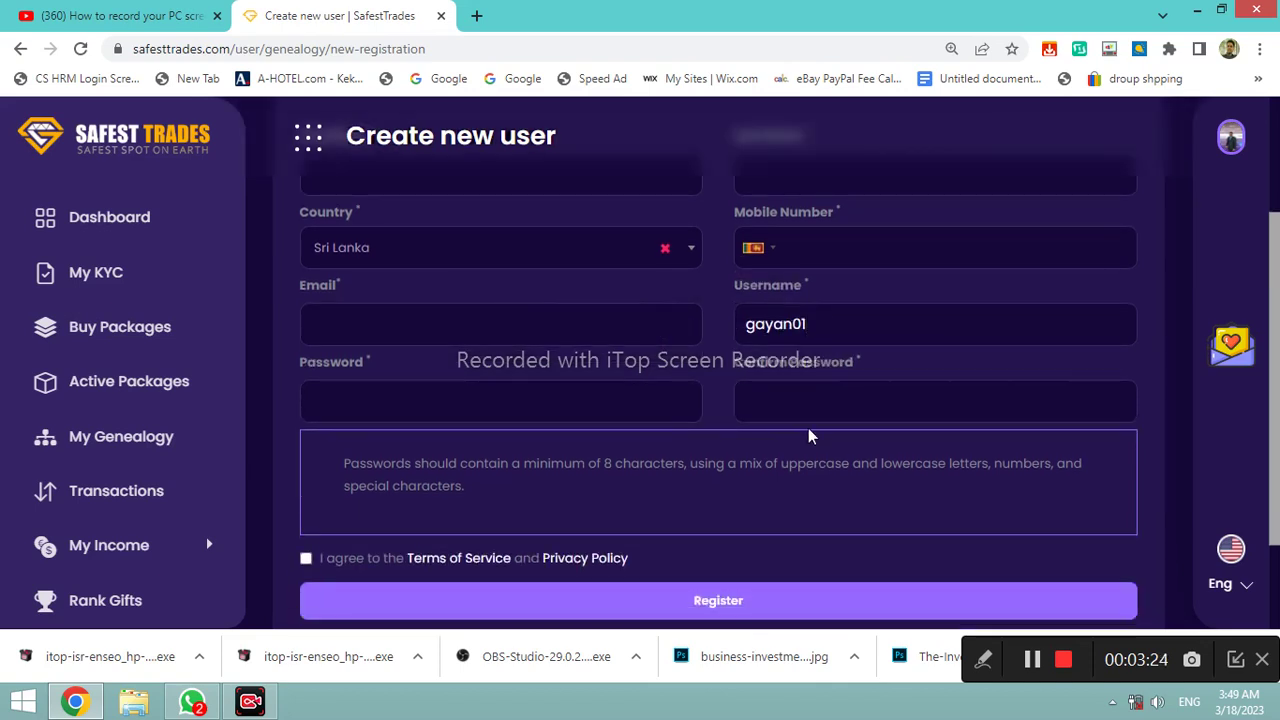
pyautogui.click(482, 408)
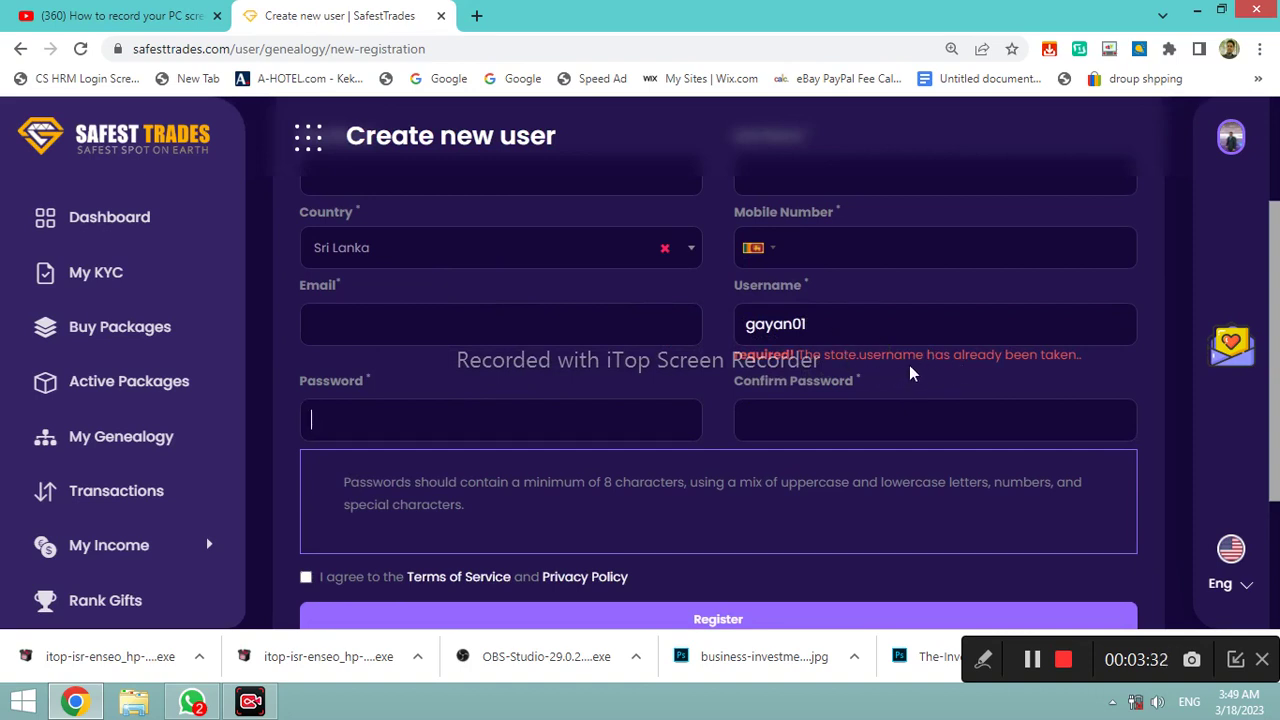
# - Clear the username and leave the field so it is flagged as required
pyautogui.click(818, 329)
pyautogui.press('BackSpace')
pyautogui.press('BackSpace')
pyautogui.press('BackSpace')
pyautogui.press('BackSpace')
pyautogui.press('BackSpace')
pyautogui.press('BackSpace')
pyautogui.press('BackSpace')
pyautogui.click(376, 411)
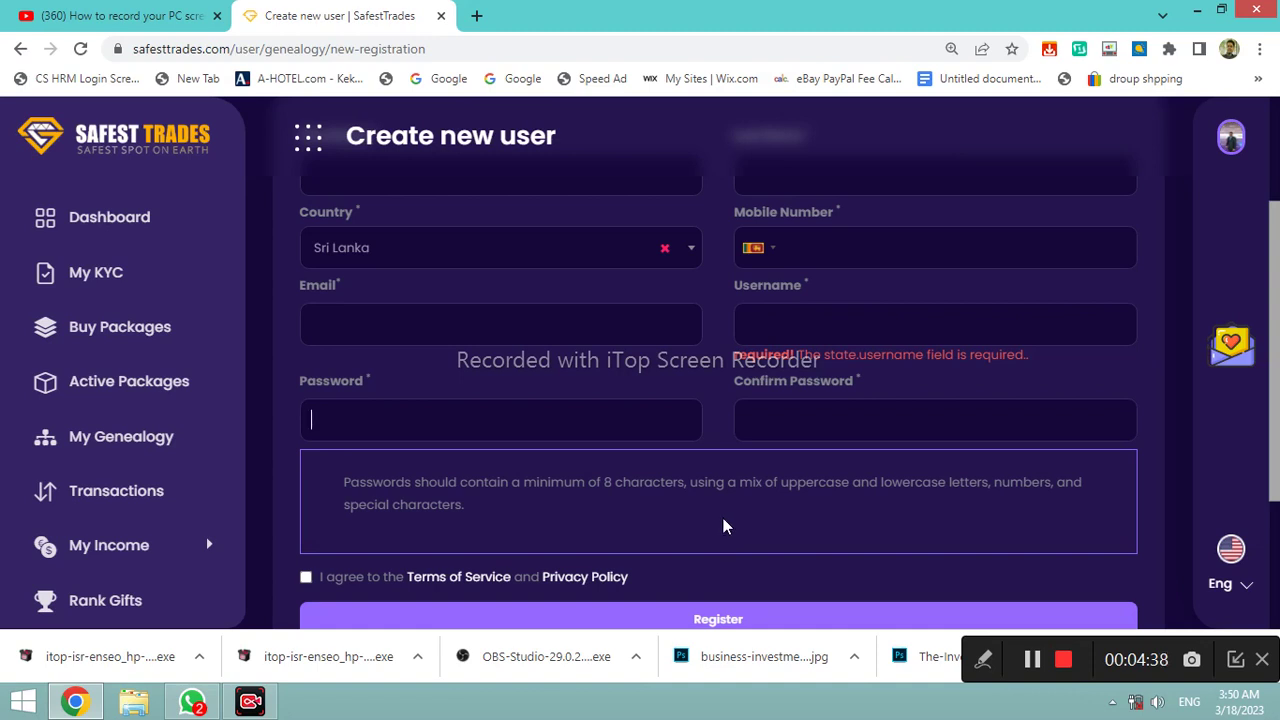
# - Tick the 'I agree to the Terms of Service and Privacy Policy' checkbox
pyautogui.scroll(-1, 723, 516)
pyautogui.scroll(-2, 723, 516)
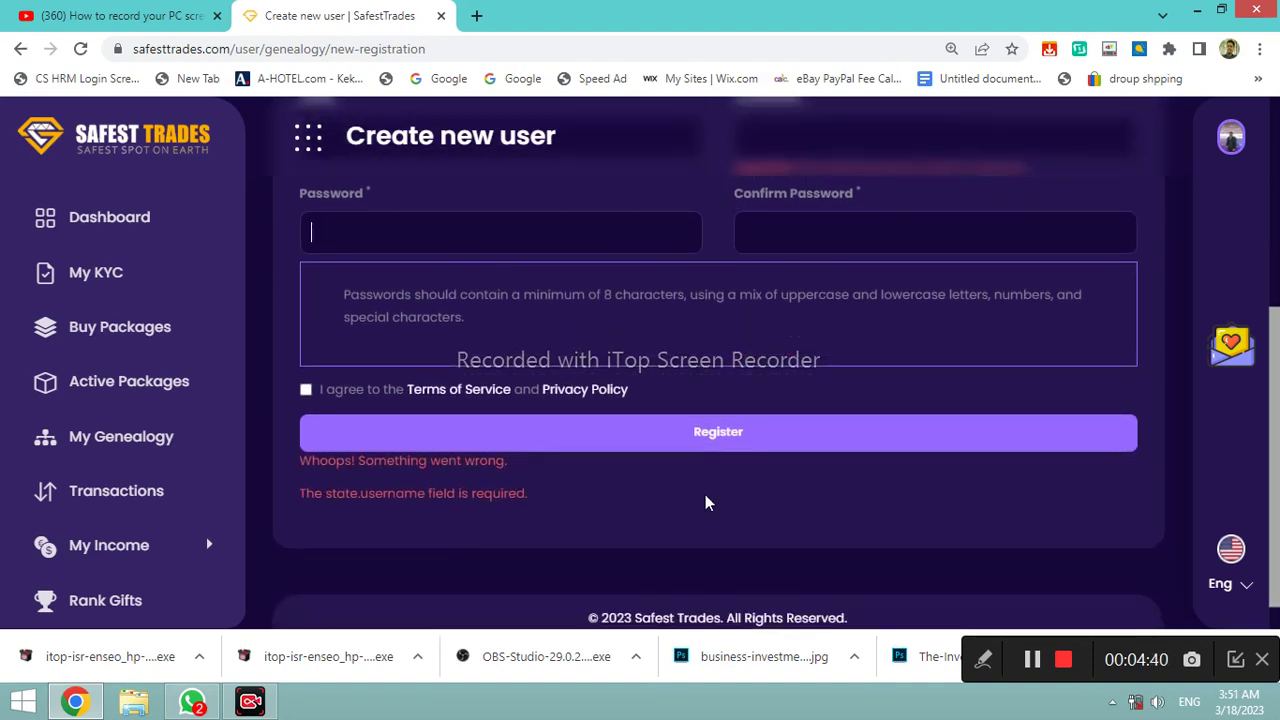
pyautogui.click(306, 390)
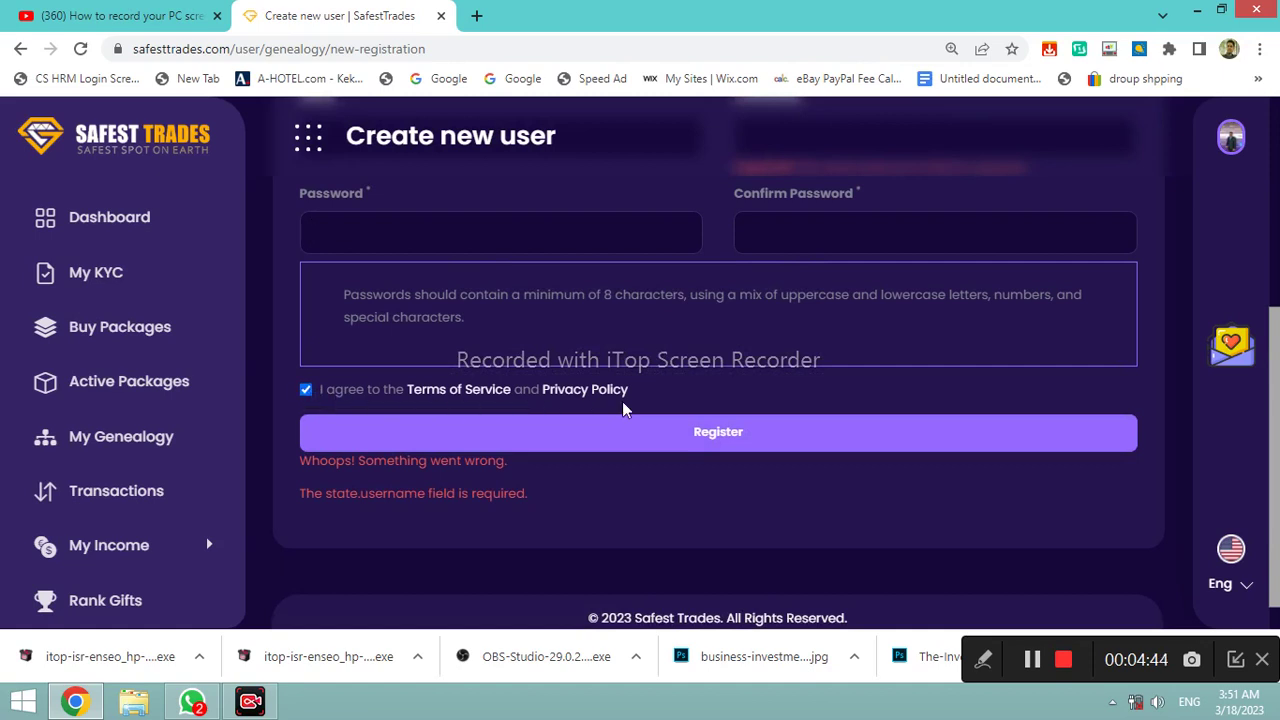